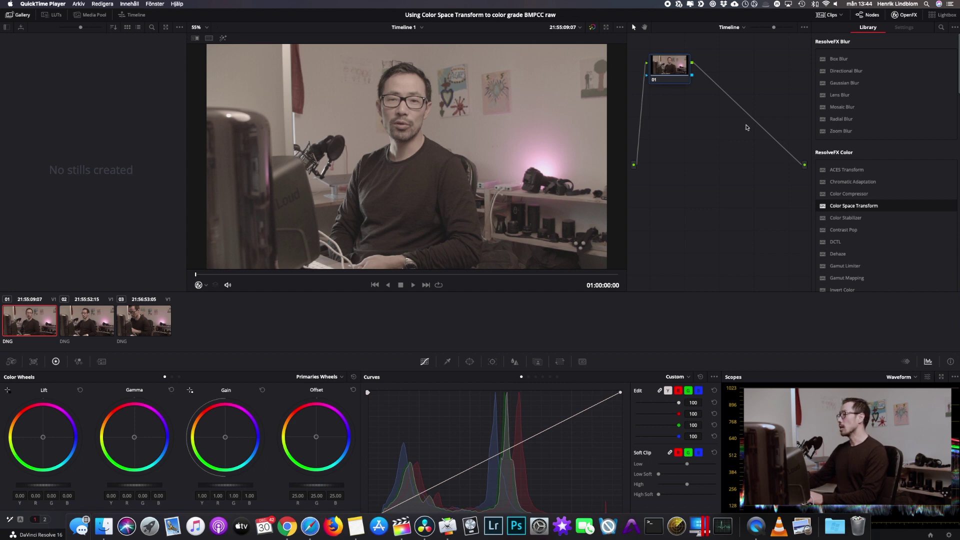
Add a serial node and apply Color Space Transform to node 01
click(721, 102)
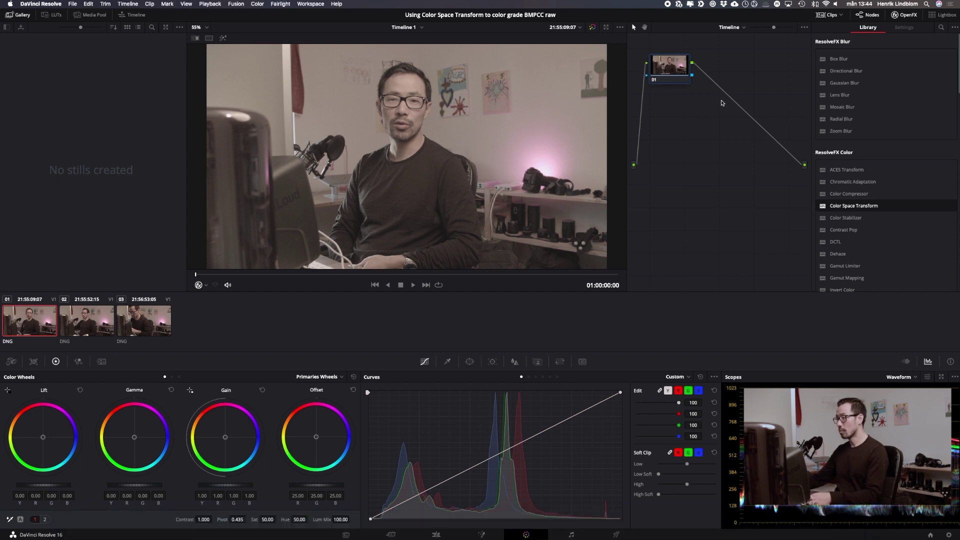
key(alt+s)
key(alt+s)
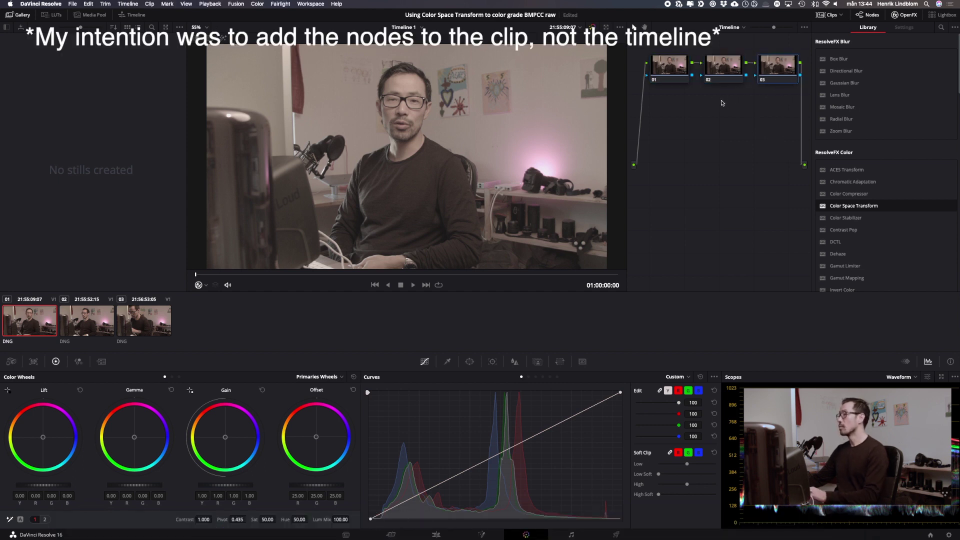
click(674, 79)
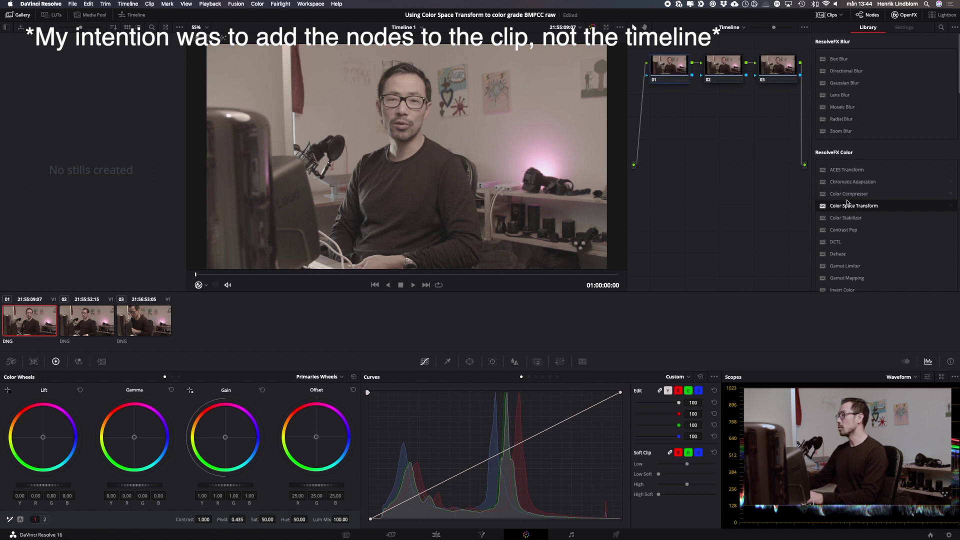
drag(846, 205, 665, 67)
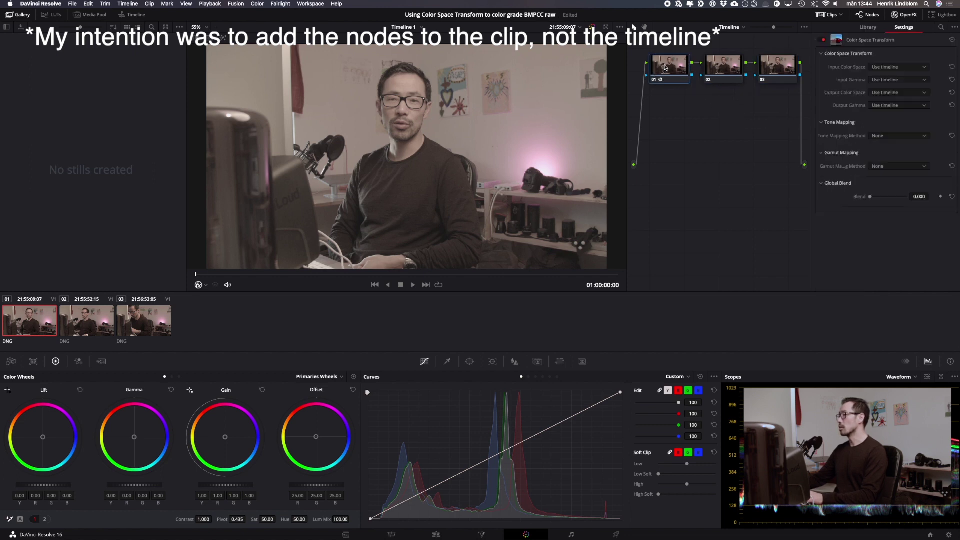
Apply Color Space Transform to node 03 as well
click(785, 77)
click(868, 27)
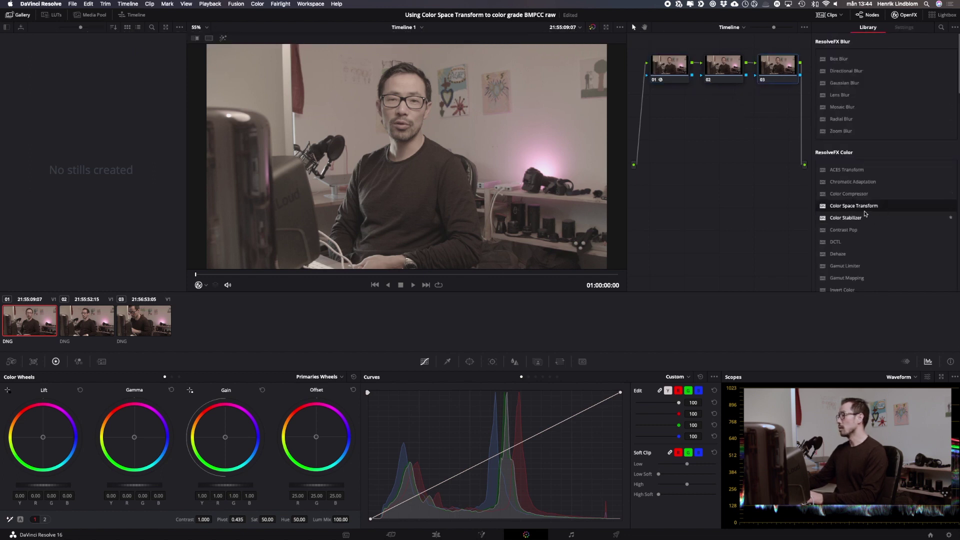
drag(854, 205, 776, 67)
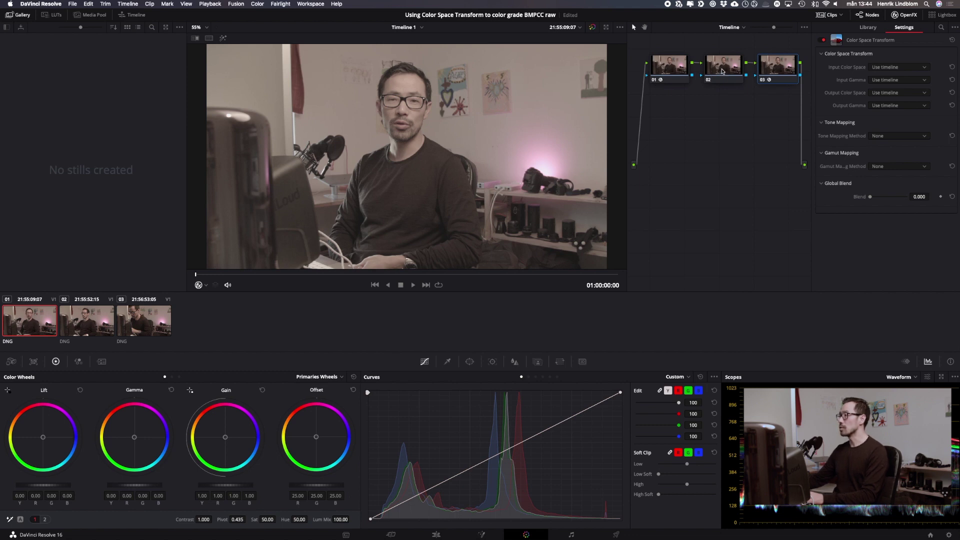
click(678, 74)
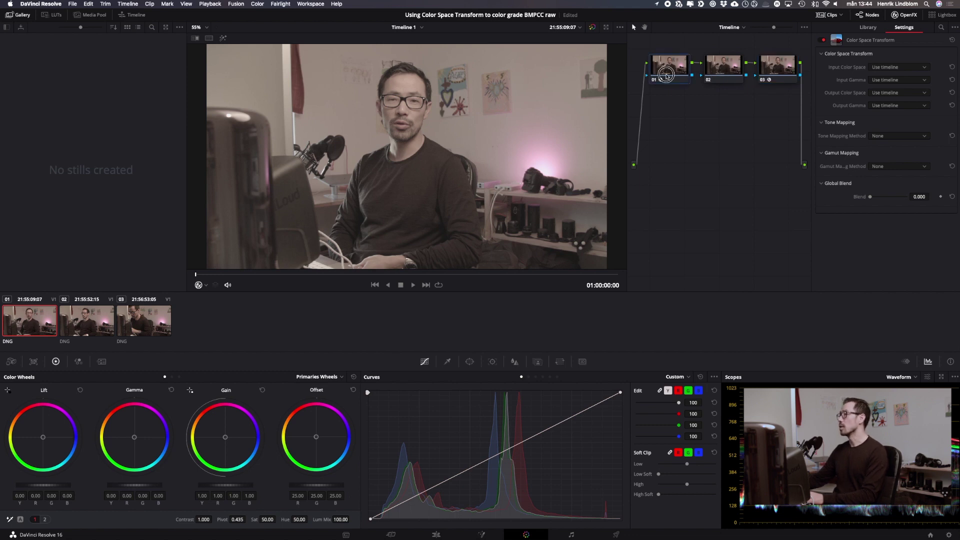
Set node 01's input to Blackmagic Film Gen 1/Film and output to ARRI Alexa/LogC
click(897, 69)
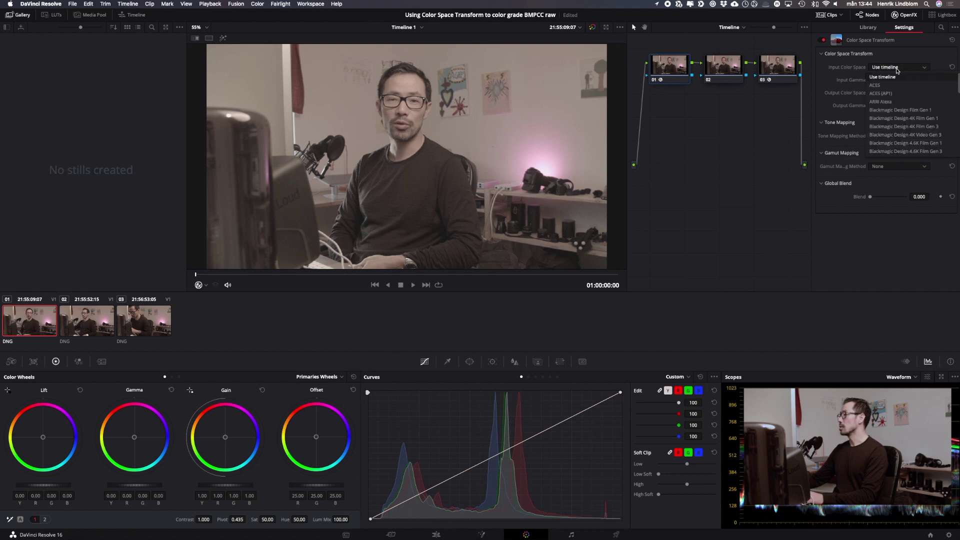
click(891, 113)
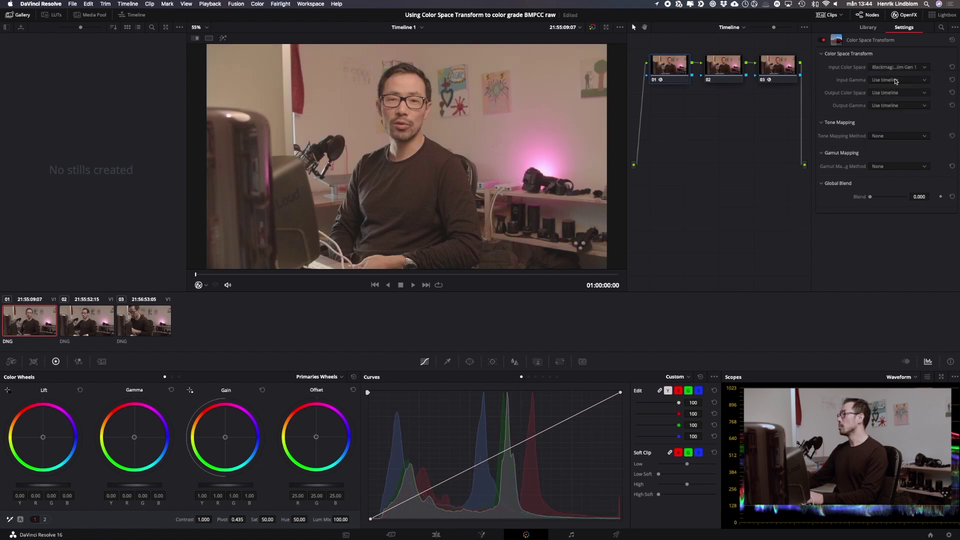
click(898, 81)
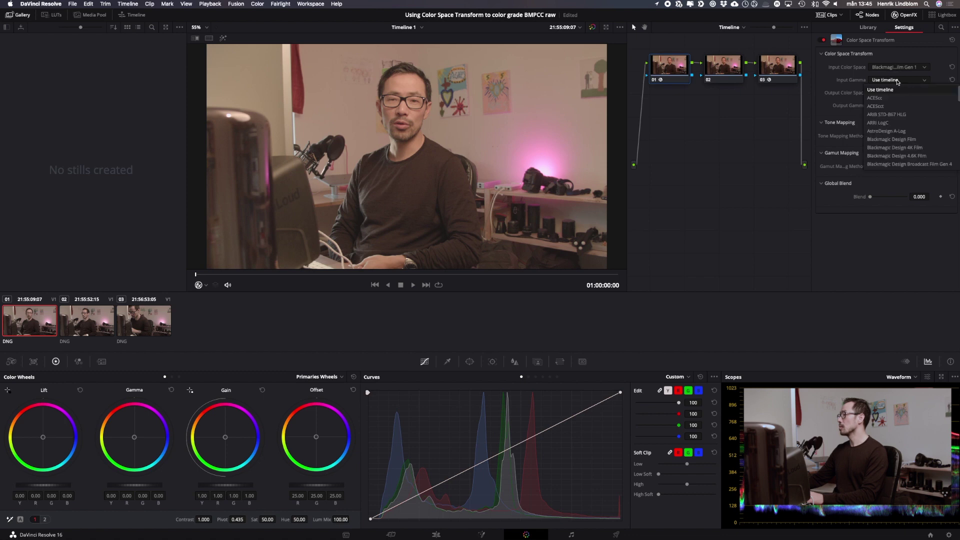
click(895, 140)
click(893, 93)
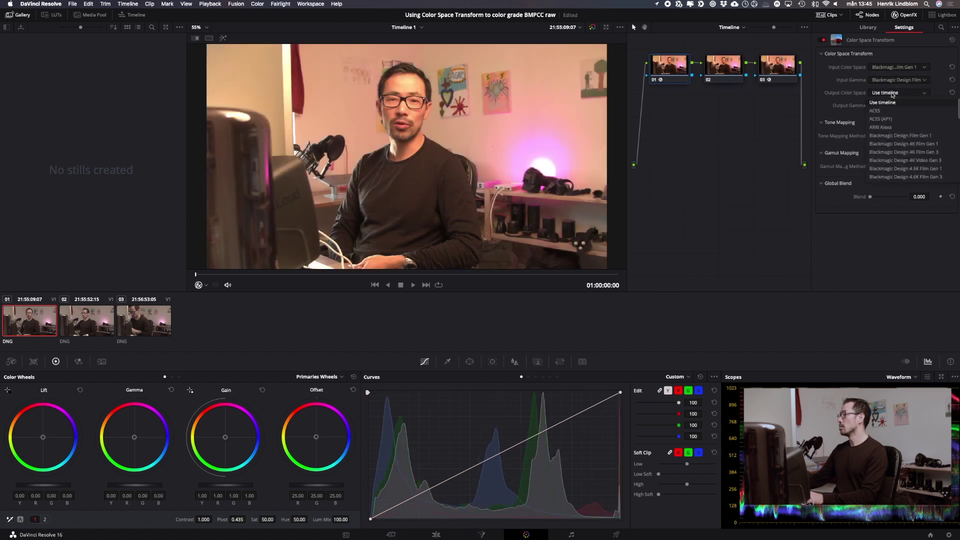
click(889, 128)
click(895, 106)
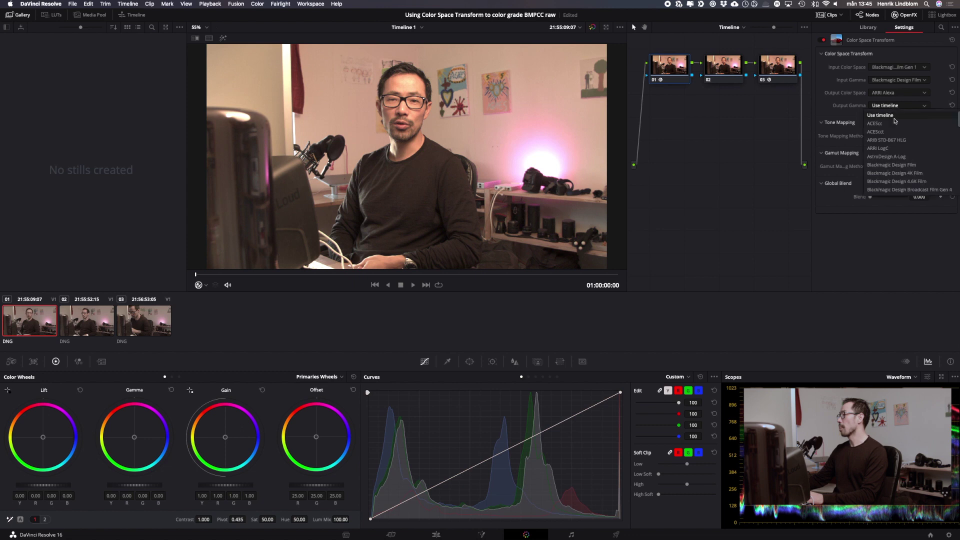
click(880, 148)
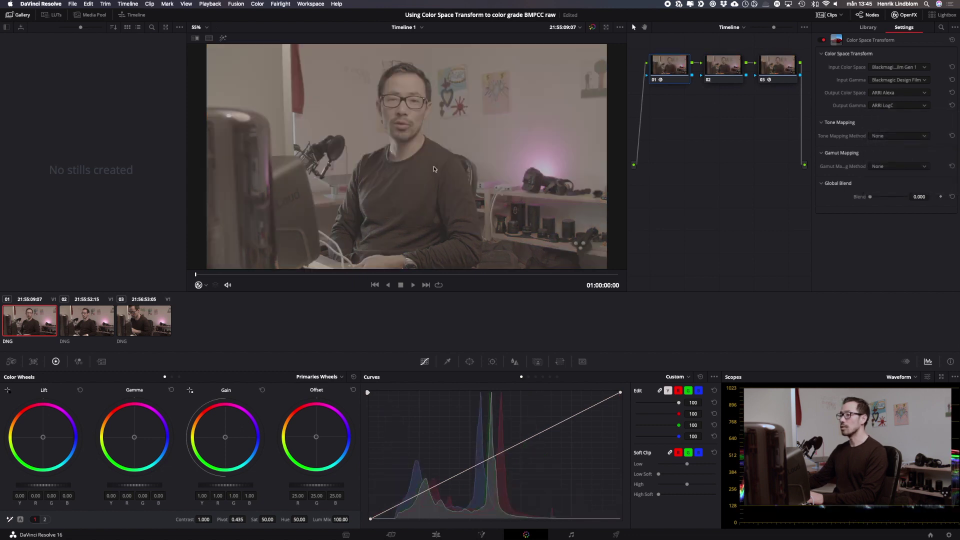
click(777, 65)
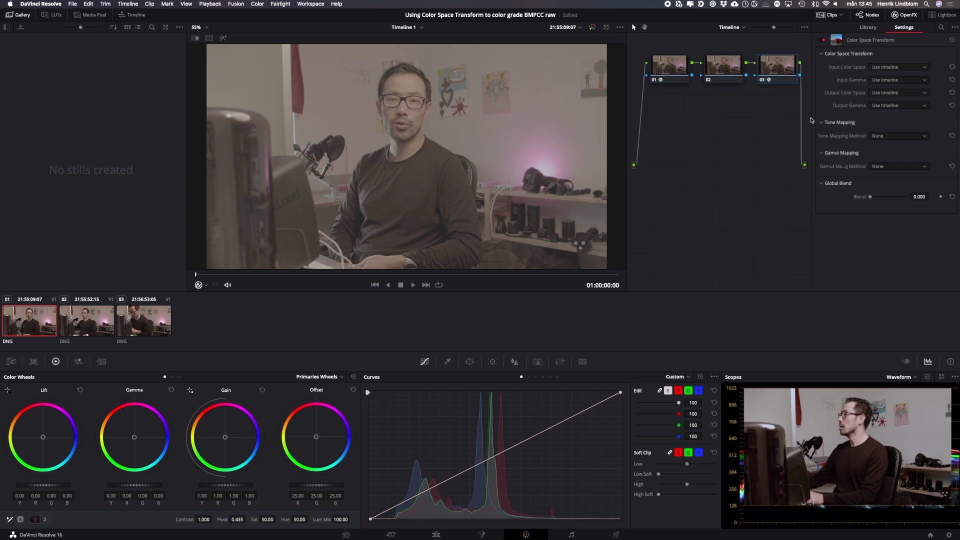
Set node 03's input to ARRI Alexa/ARRI LogC and output color space and gamma to Rec.709
click(906, 70)
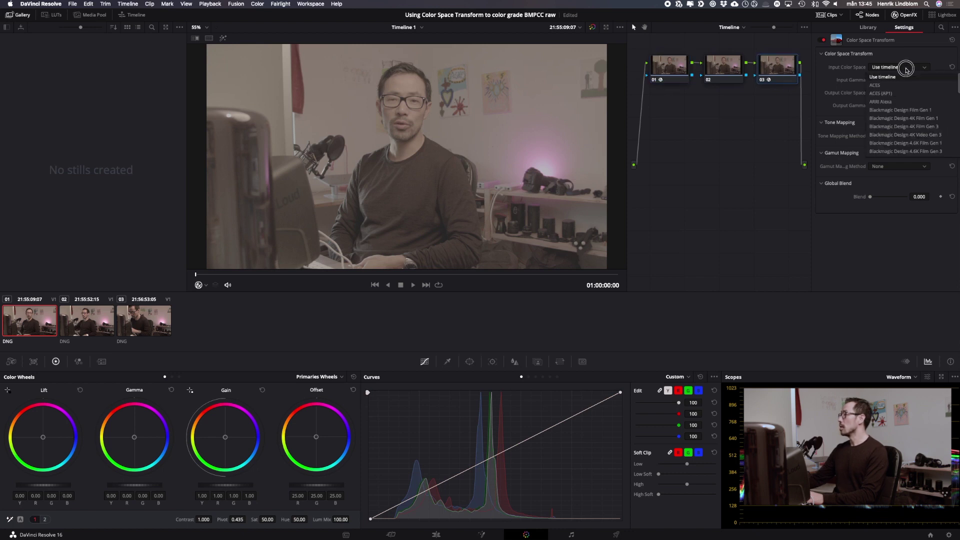
click(890, 102)
click(894, 80)
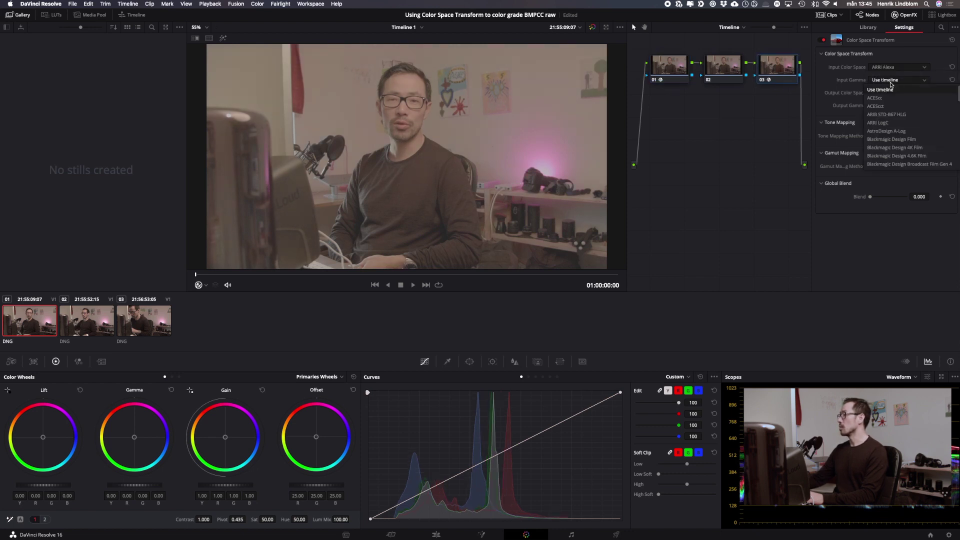
click(886, 122)
click(897, 93)
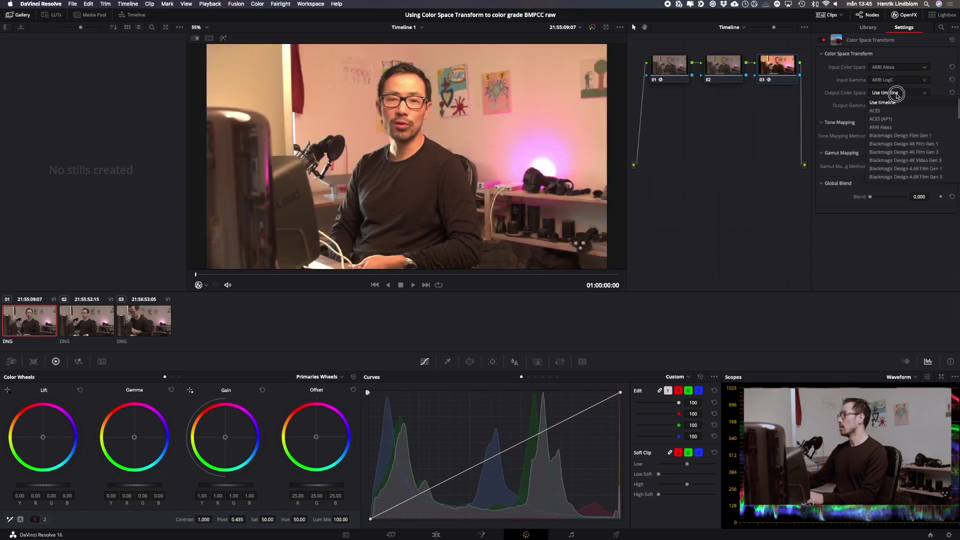
scroll(897, 130, down, 5)
click(891, 108)
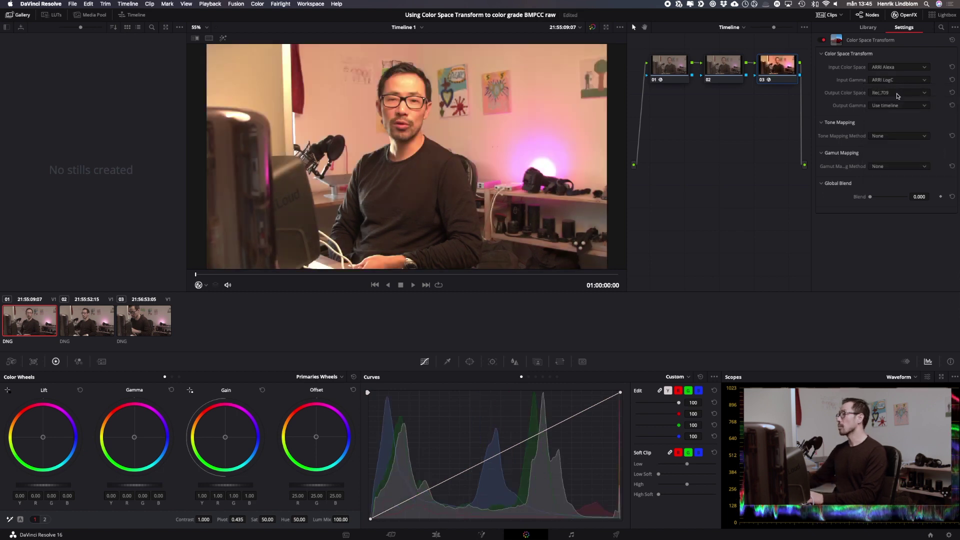
click(891, 105)
scroll(891, 106, down, 3)
click(891, 106)
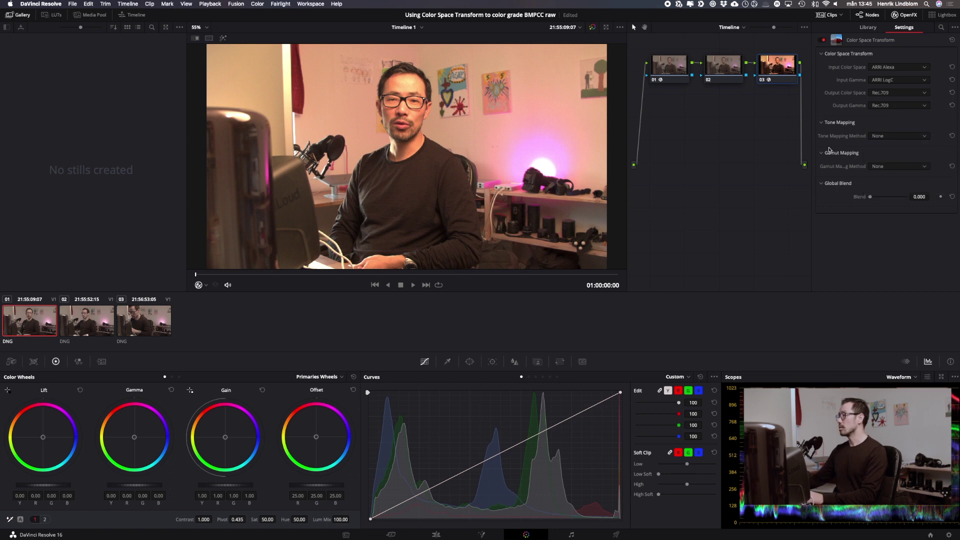
Use Luminance Mapping with a custom 700-nit max input and Saturation Mapping for gamut
click(875, 139)
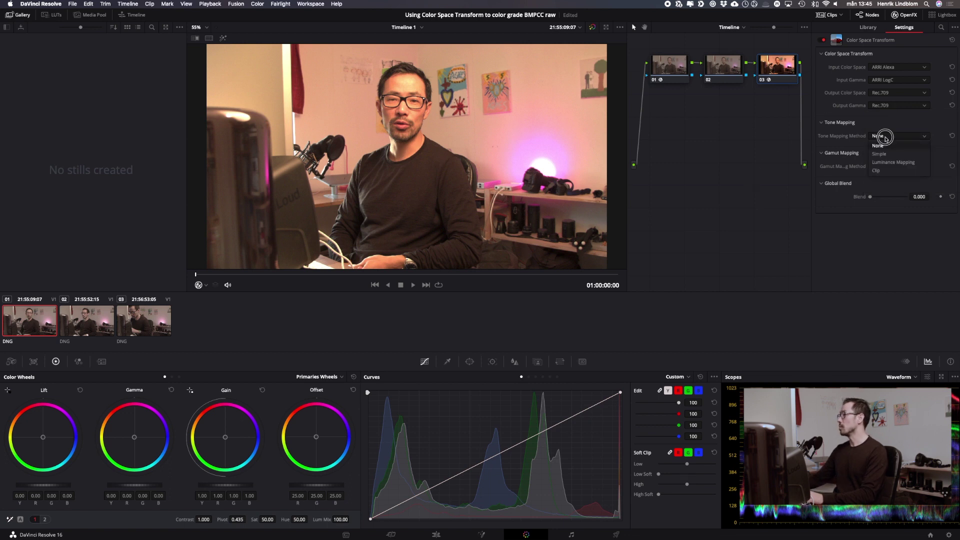
click(887, 163)
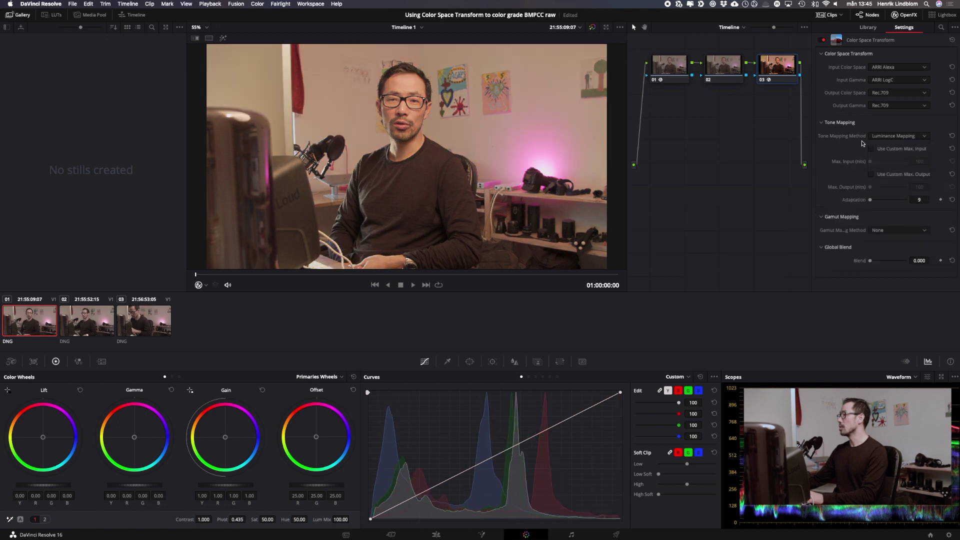
click(871, 149)
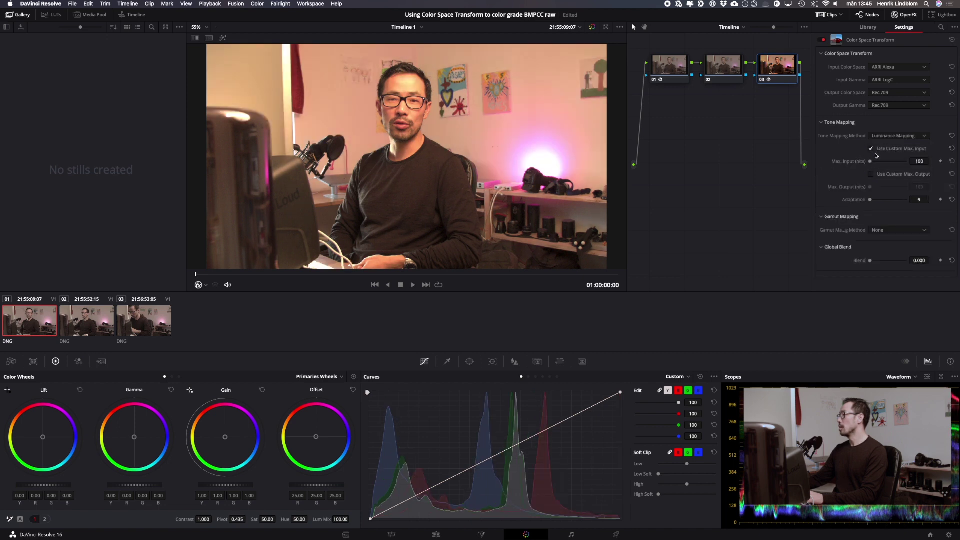
click(919, 161)
text(1)
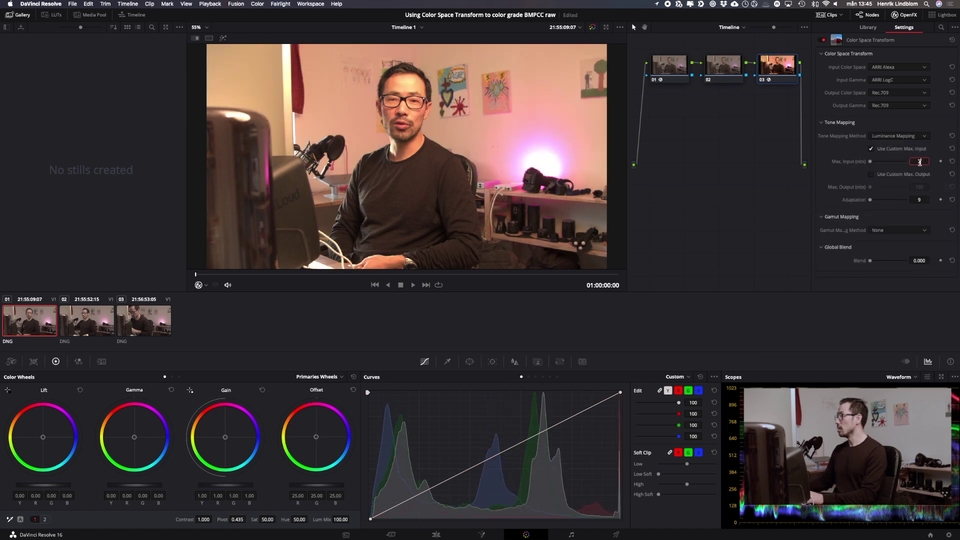
text(00)
key(Return)
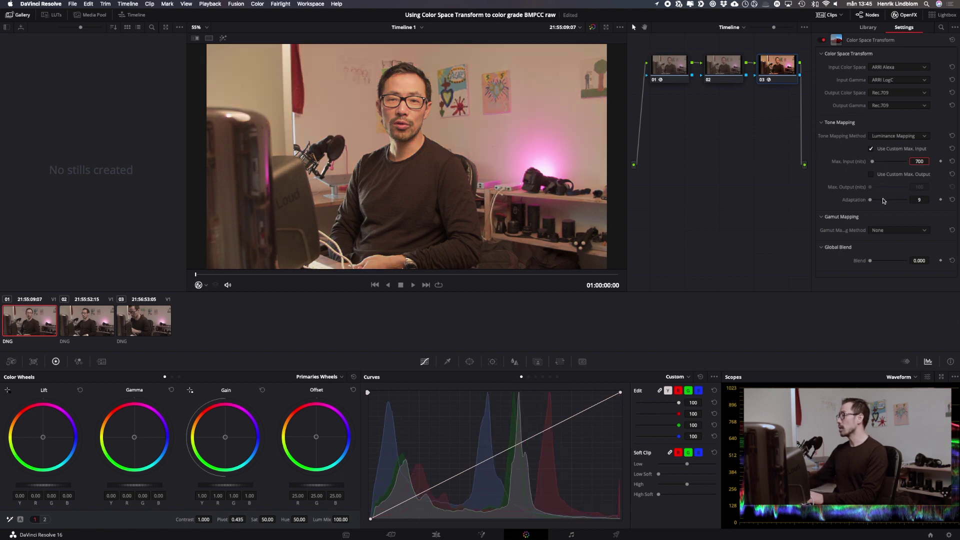
click(891, 232)
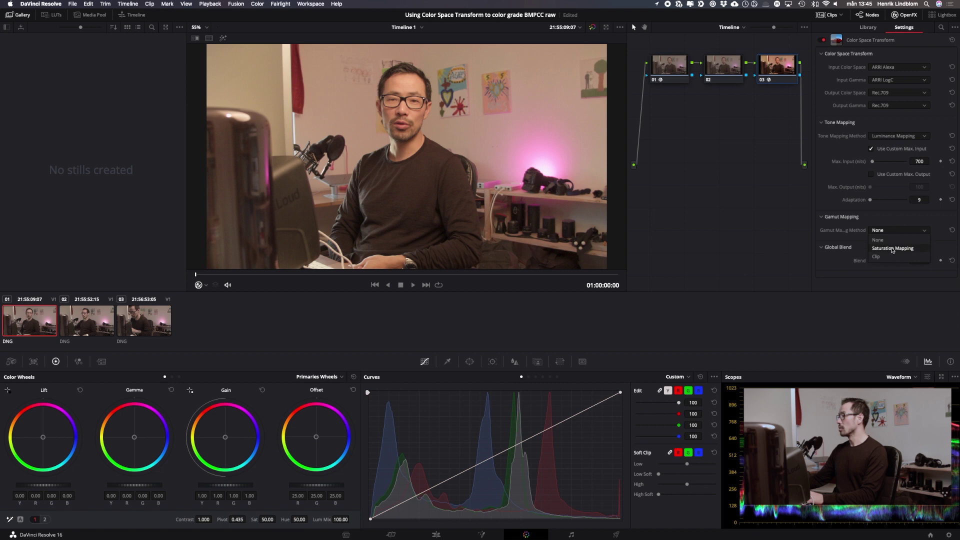
click(891, 248)
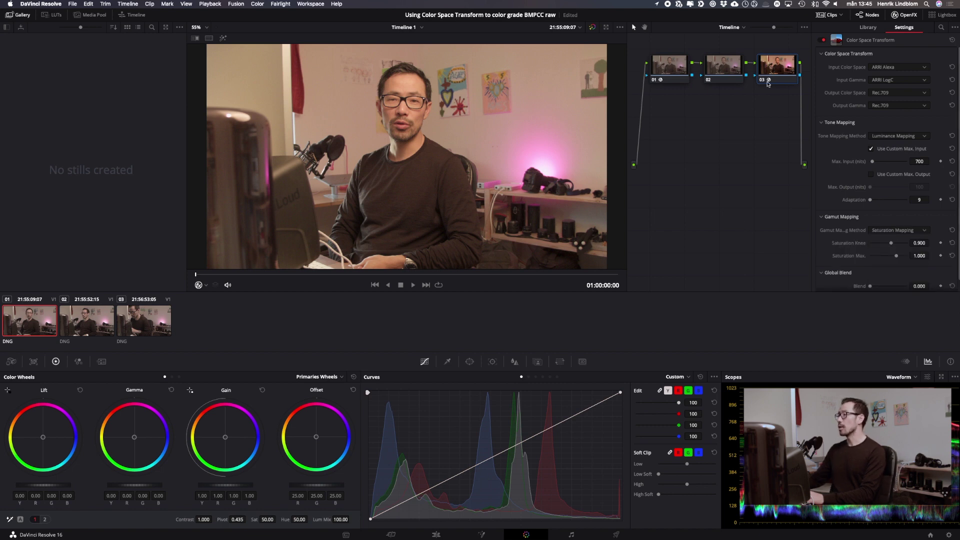
Label node 01 'Blackmagic to ARRI'
click(662, 72)
right_click(664, 71)
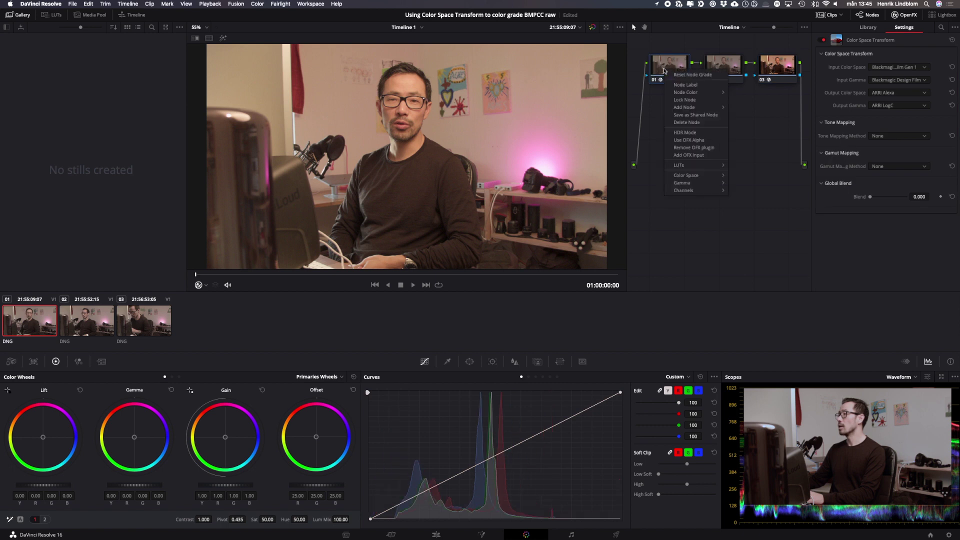
click(675, 85)
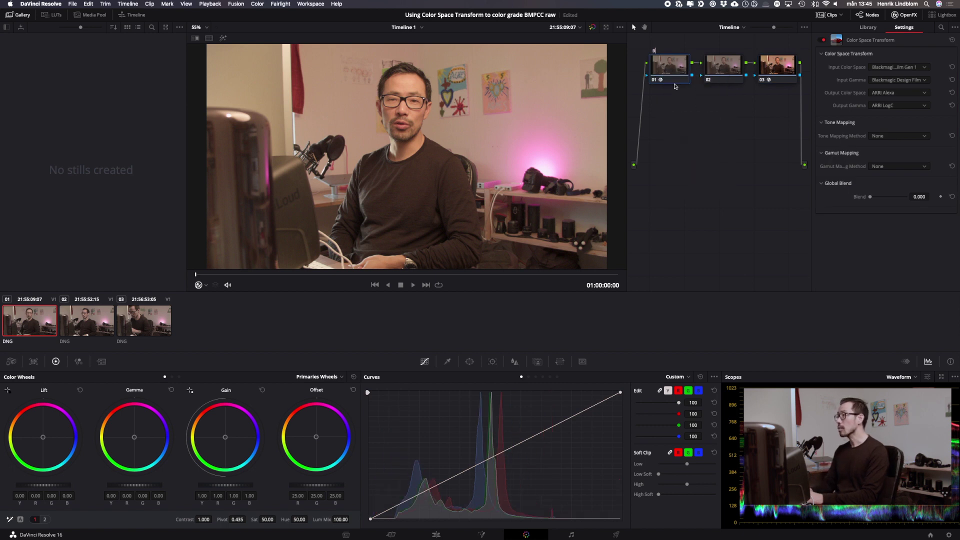
text(lackmagic to ARRI)
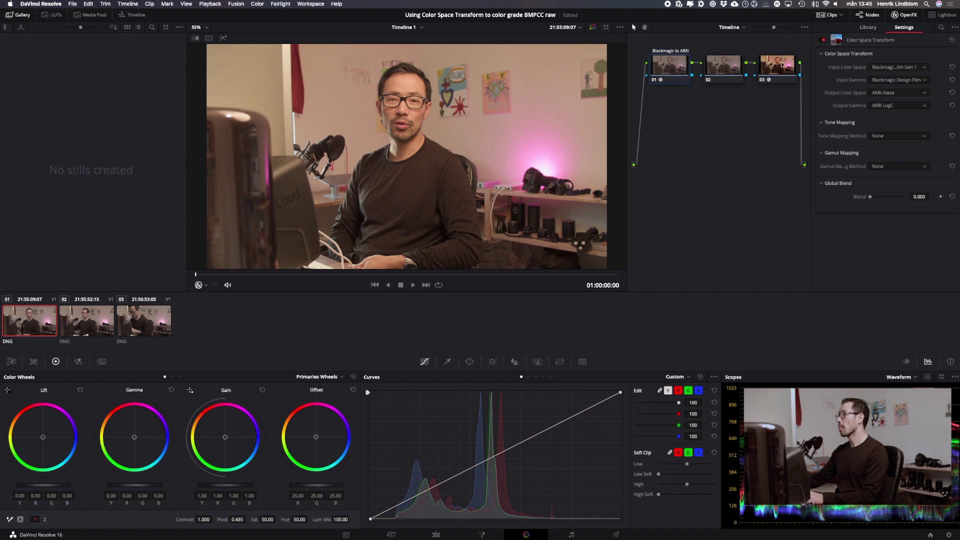
Label node 03 'ARRI to Rec709'
click(785, 65)
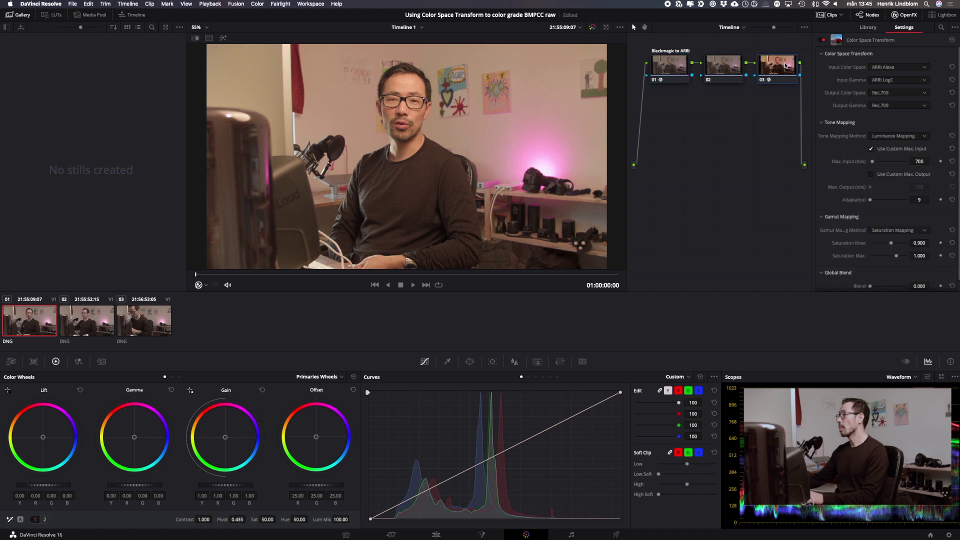
right_click(785, 65)
click(785, 66)
text(ARRI to Rec70)
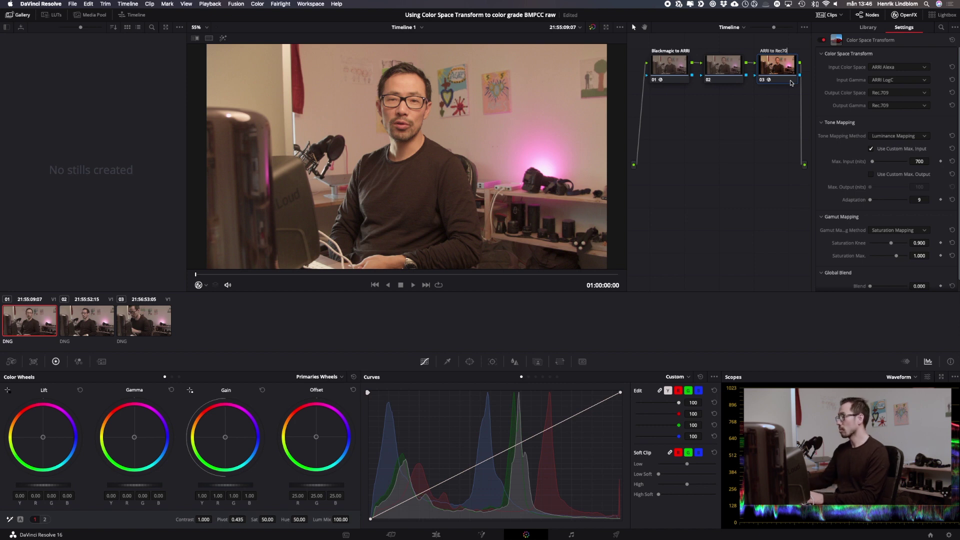
text(9)
key(Return)
Label the middle node 'Sat Col Contrast'
click(712, 73)
right_click(711, 72)
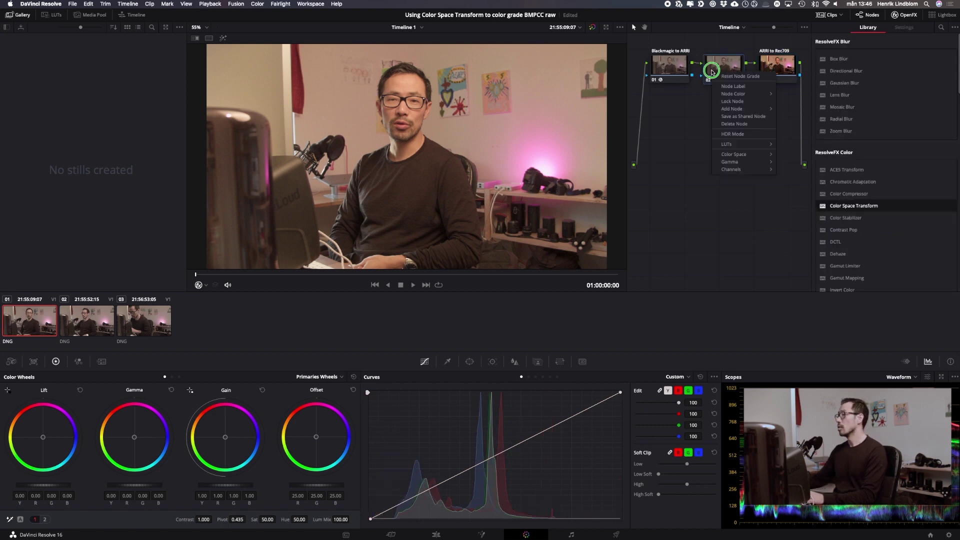
click(725, 86)
text(Sat Col)
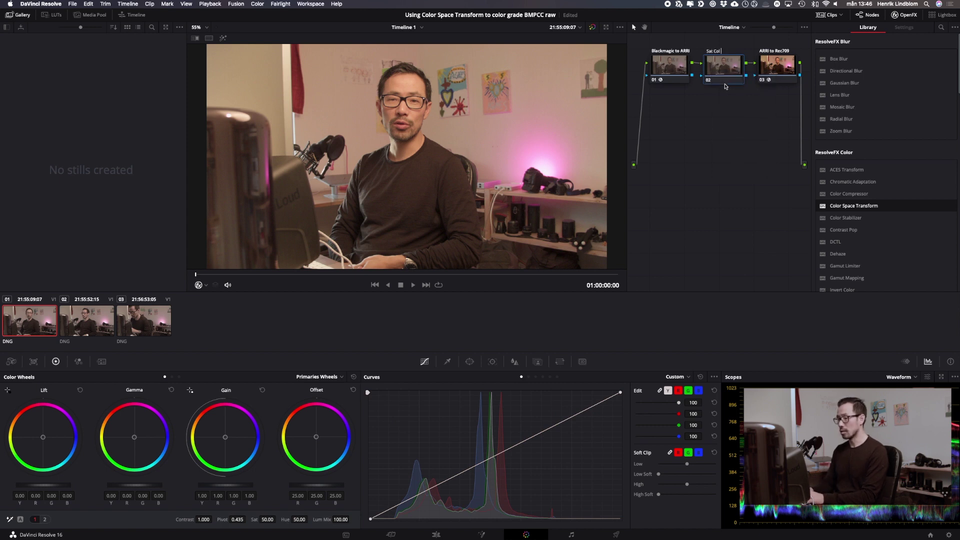
text(Contrast)
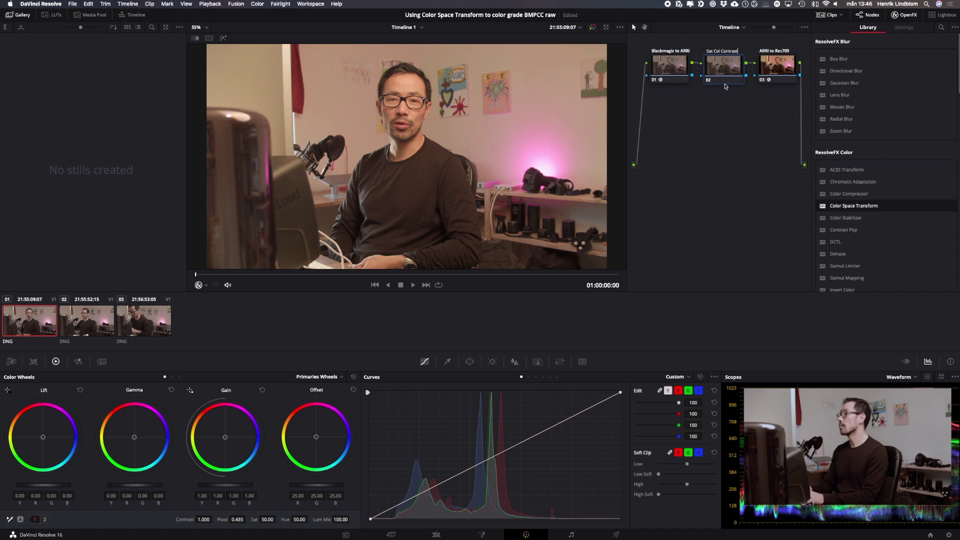
key(Return)
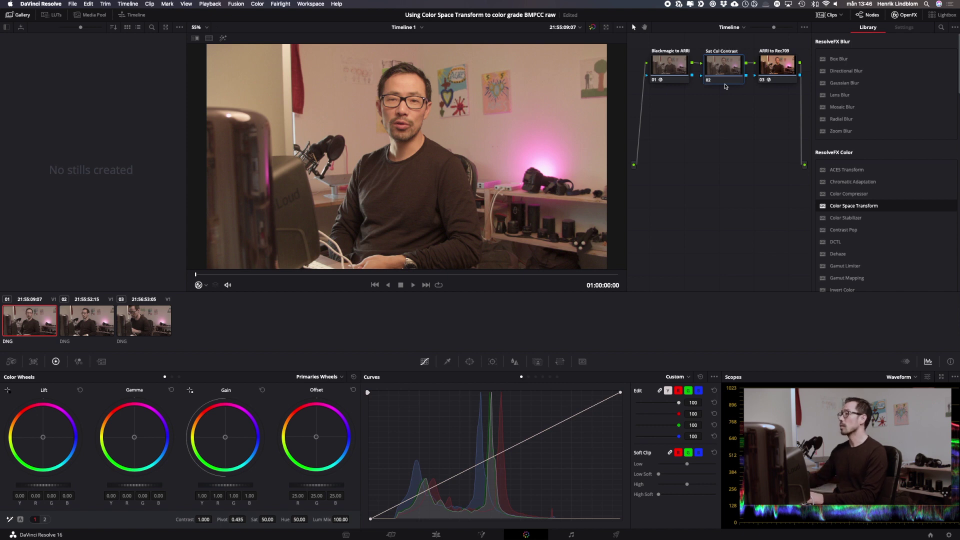
click(665, 73)
Raise the middle node's contrast, bend its curve into a gentle S, and tint shadows slightly blue
click(715, 76)
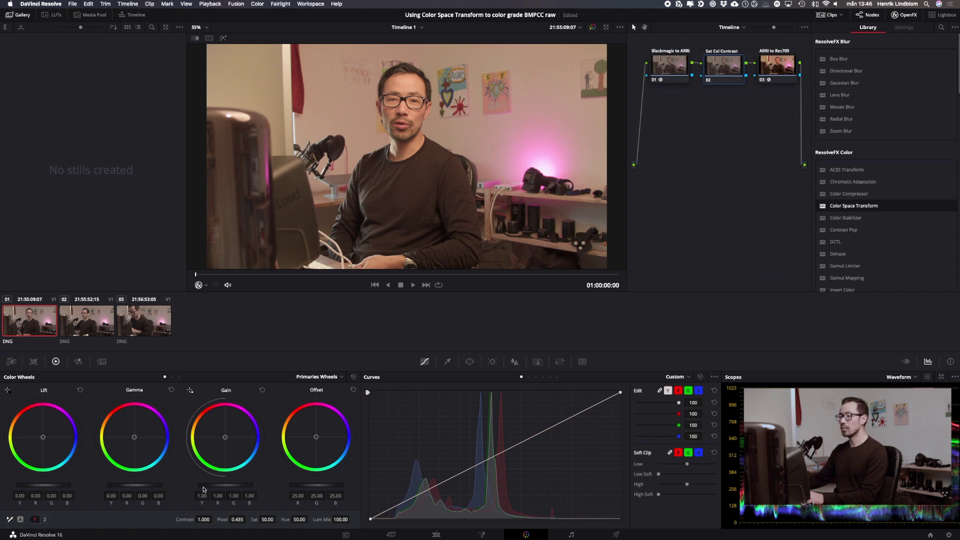
double_click(204, 520)
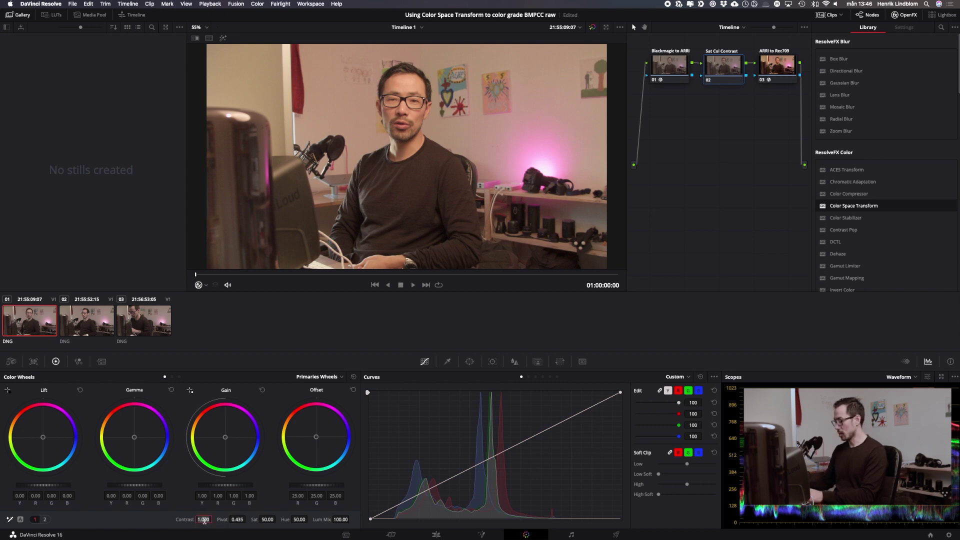
text(1.25)
key(Return)
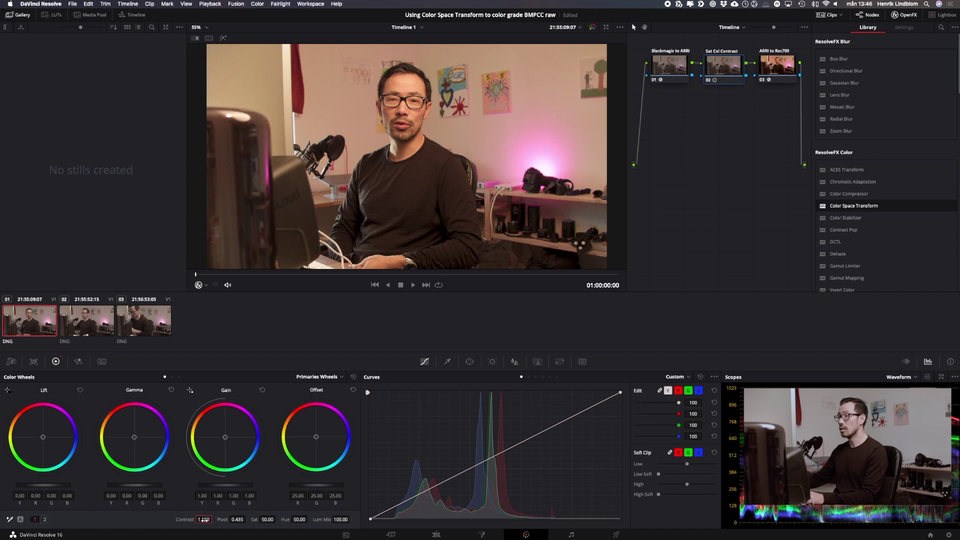
click(406, 505)
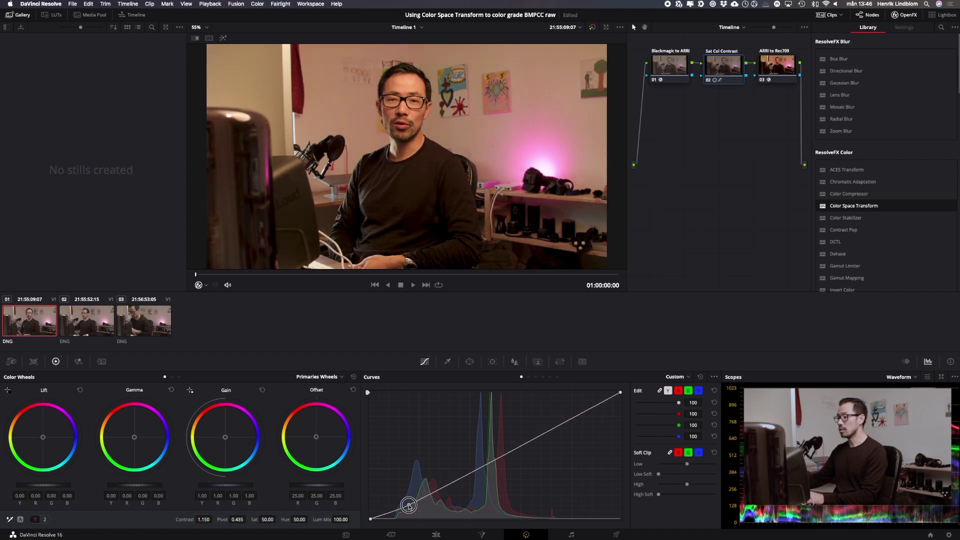
drag(579, 414, 579, 409)
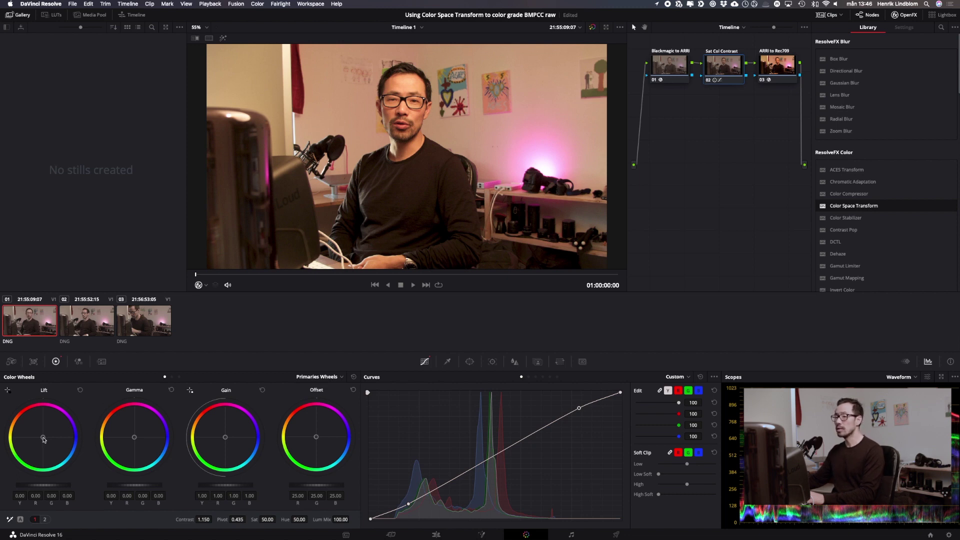
drag(43, 439, 55, 442)
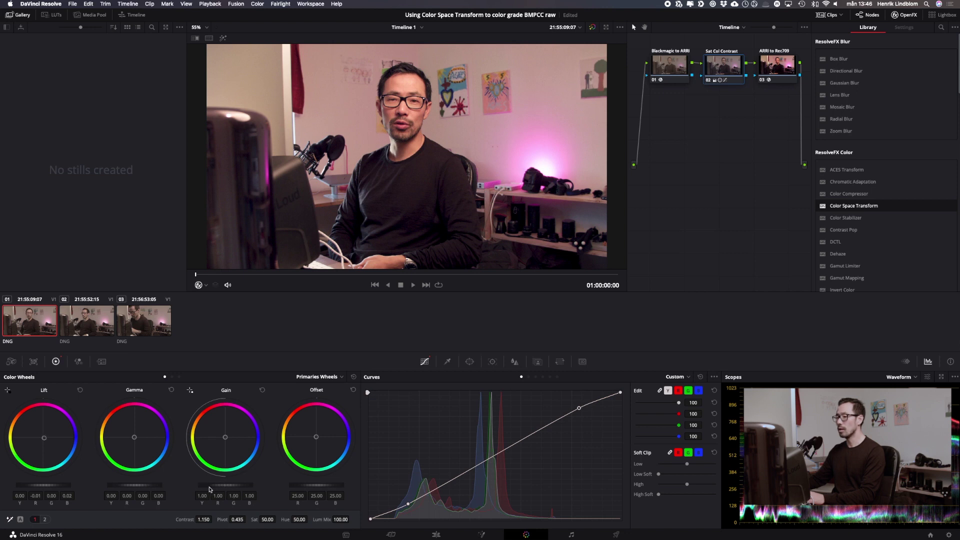
Nudge the Gain wheel to about 1.03 and push Lift slightly toward blue
mouse_move(219, 488)
mouse_down()
mouse_move(228, 487)
mouse_move(204, 488)
mouse_up()
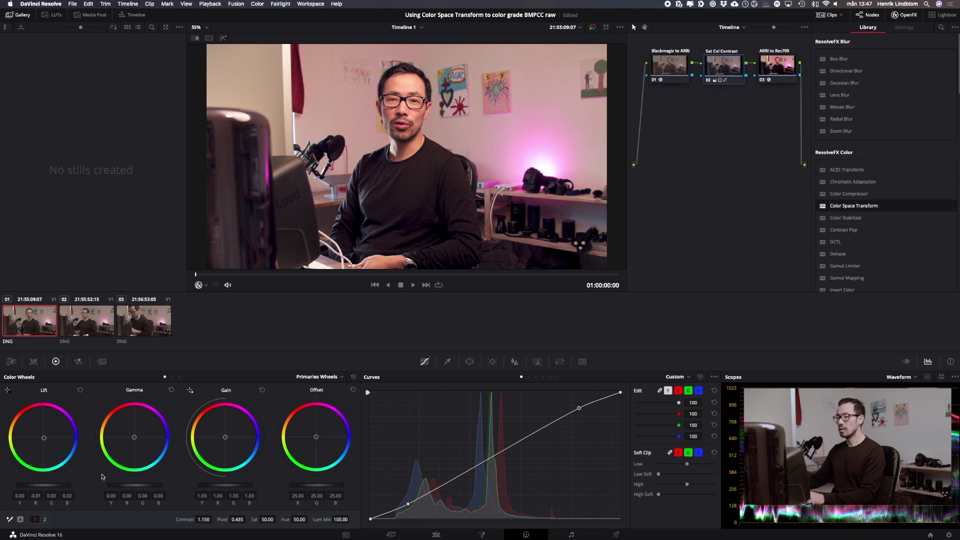
drag(136, 487, 114, 480)
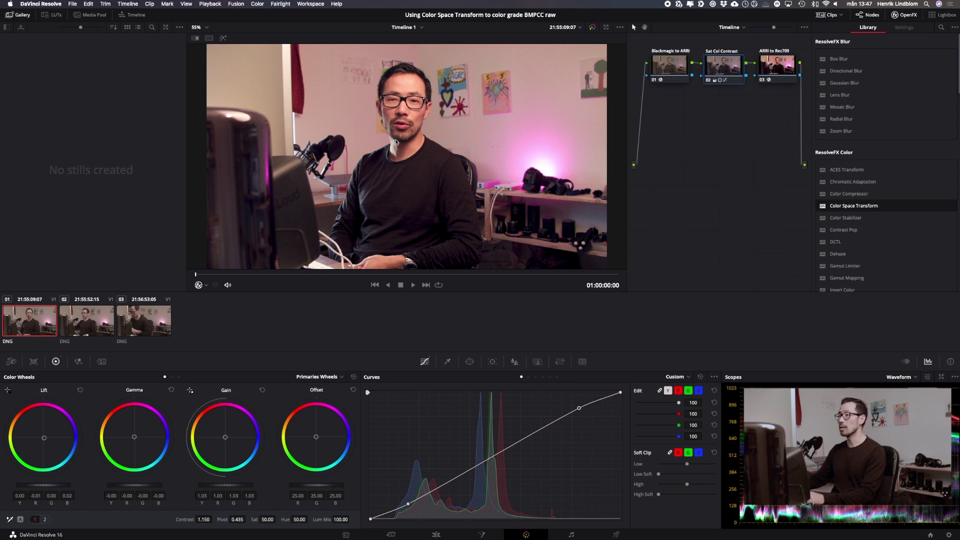
Grab a still of clip 01's grade and apply it to clips 02 and 03
right_click(396, 142)
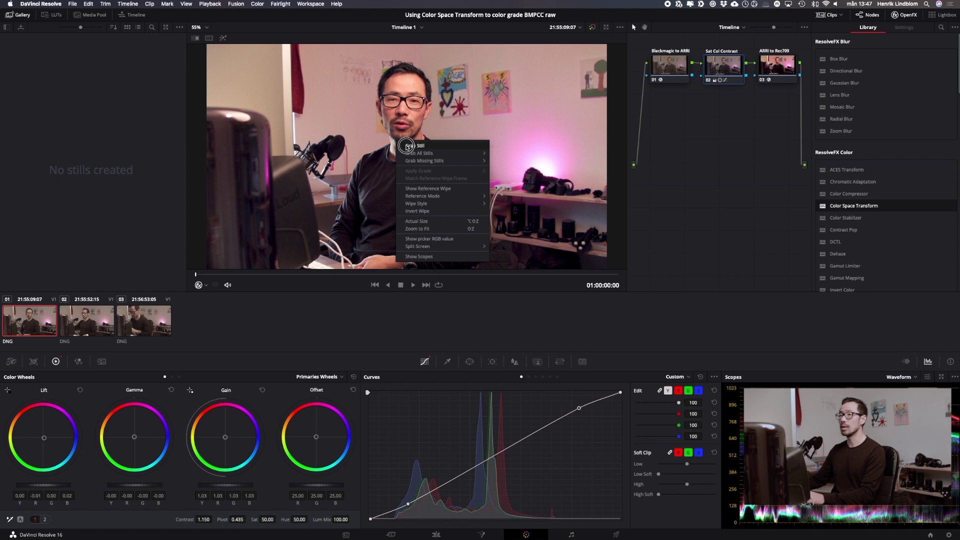
click(407, 146)
click(87, 331)
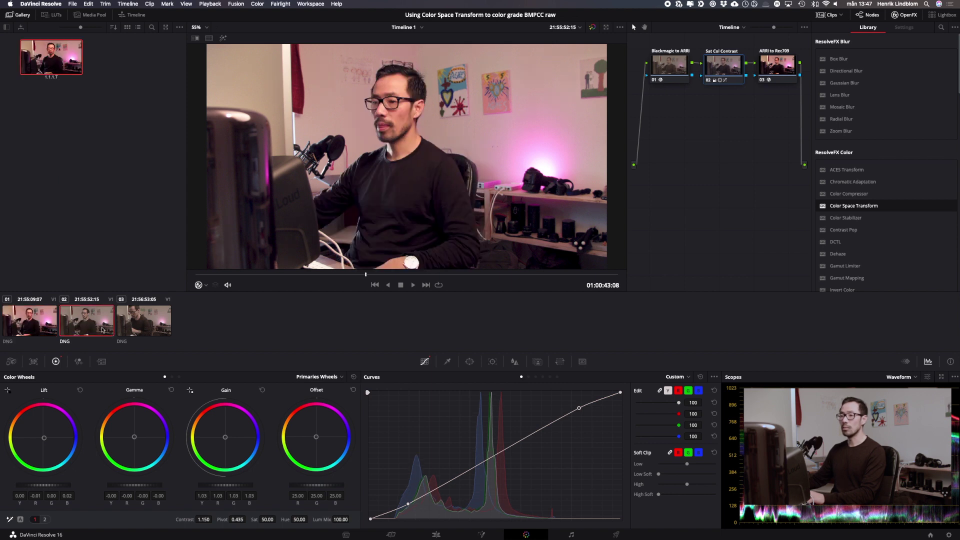
shift+click(141, 330)
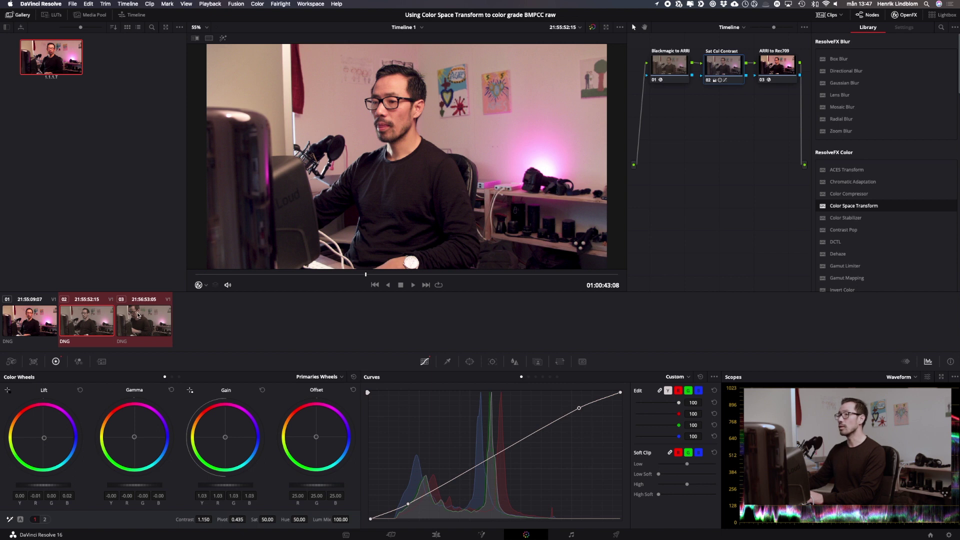
right_click(57, 62)
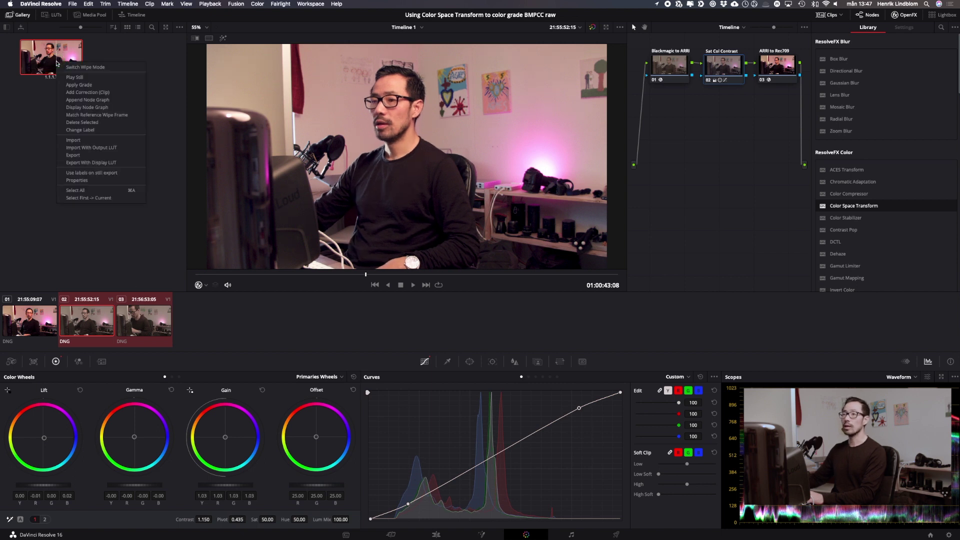
click(80, 86)
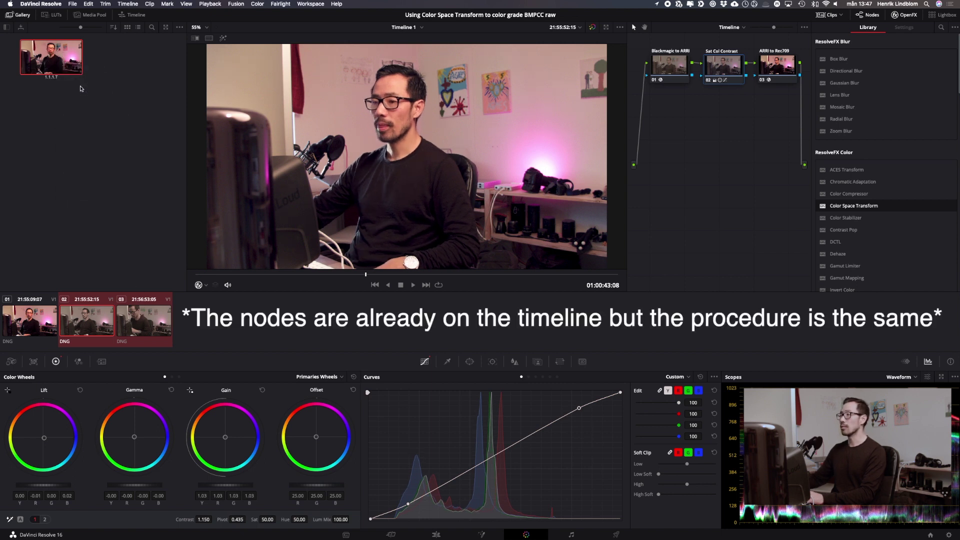
click(38, 323)
click(90, 322)
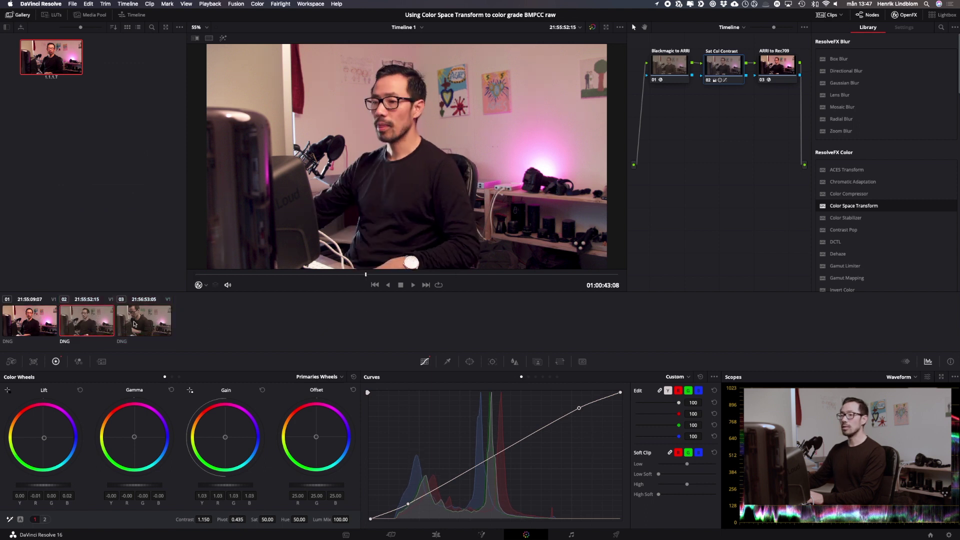
click(160, 322)
click(45, 329)
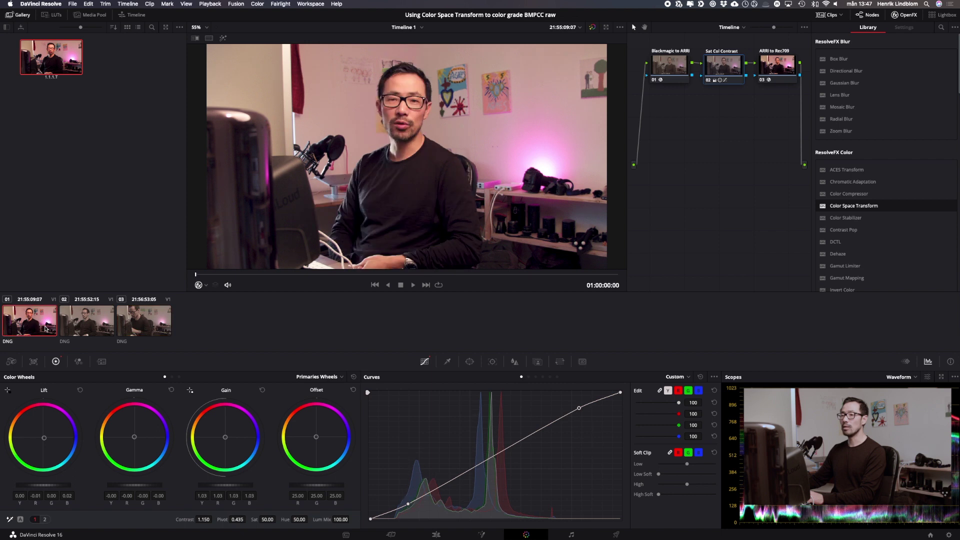
click(73, 330)
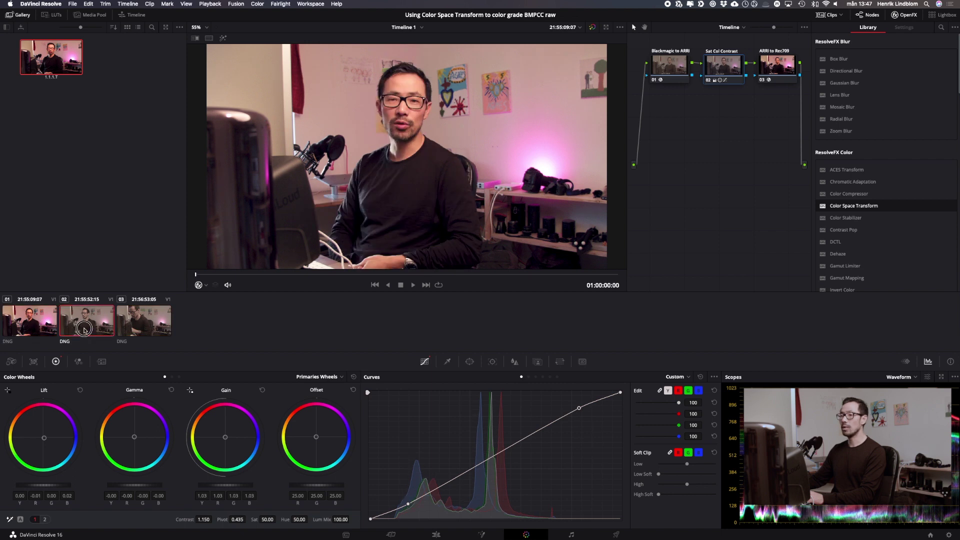
click(135, 328)
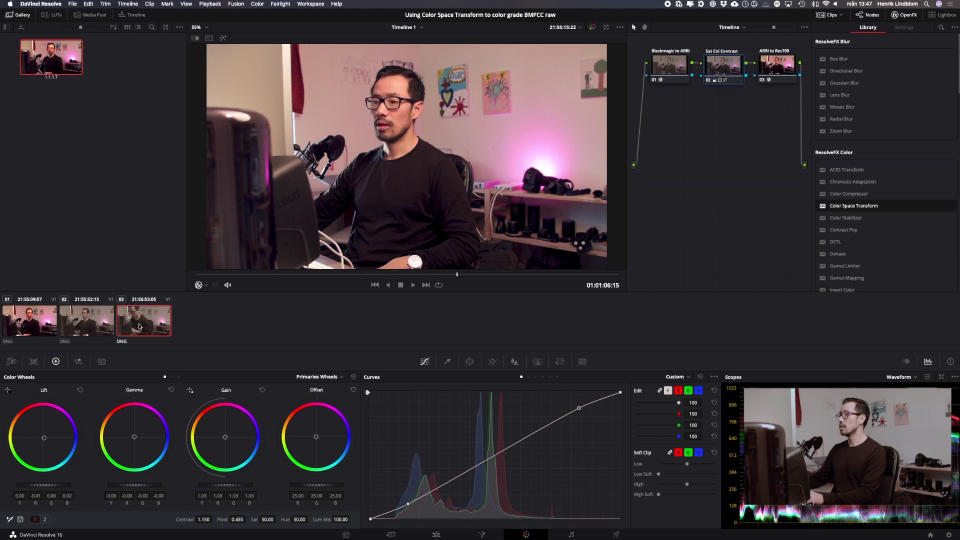
click(104, 325)
click(140, 325)
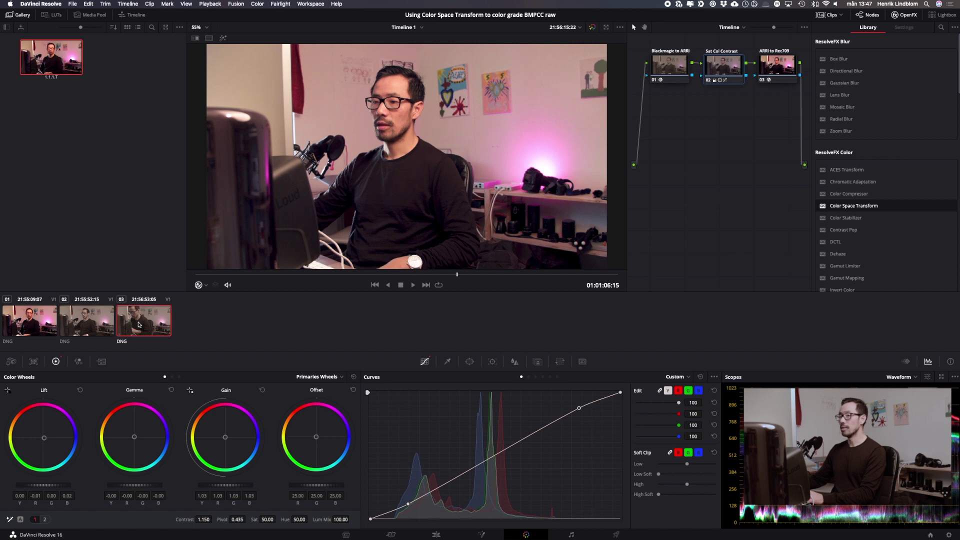
click(99, 327)
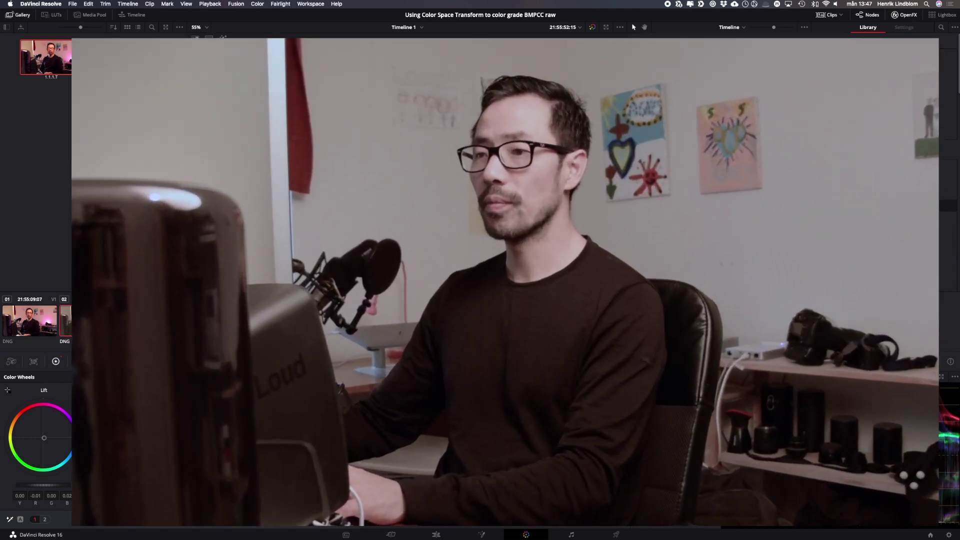